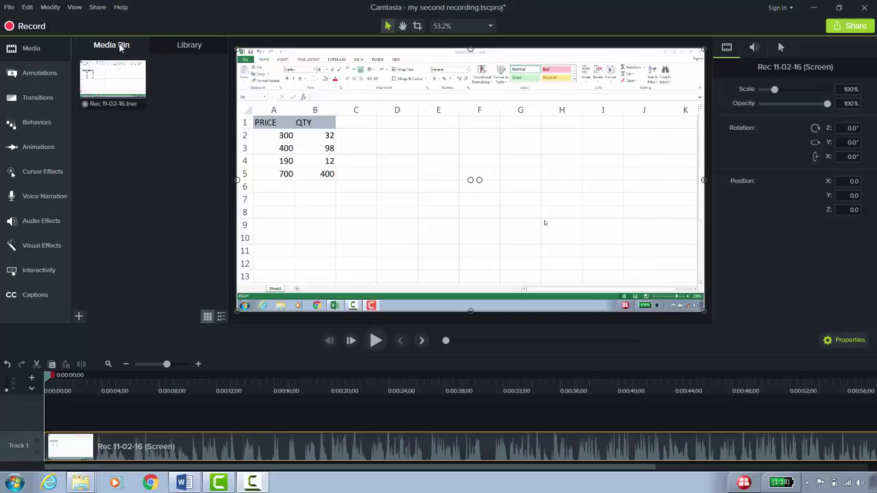
- Play the opening seconds of the screen recording and return the playhead to the start
mouse_move(247, 450)
left_click(376, 342)
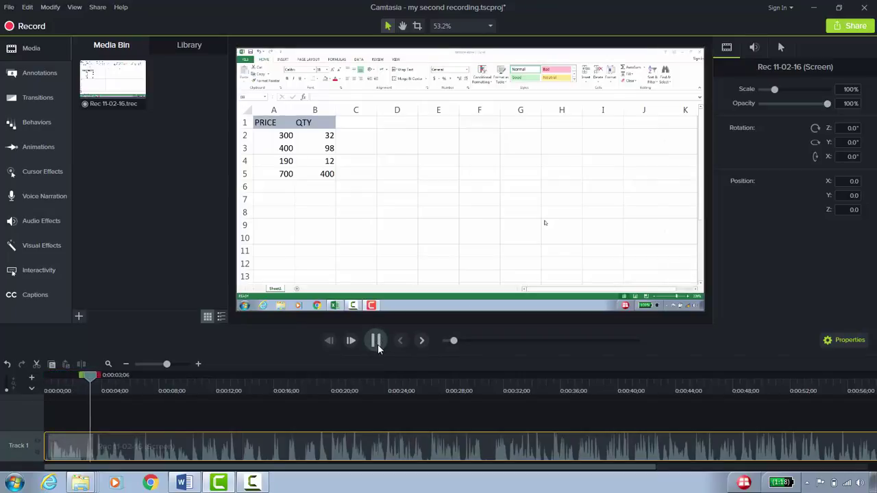
left_click(377, 342)
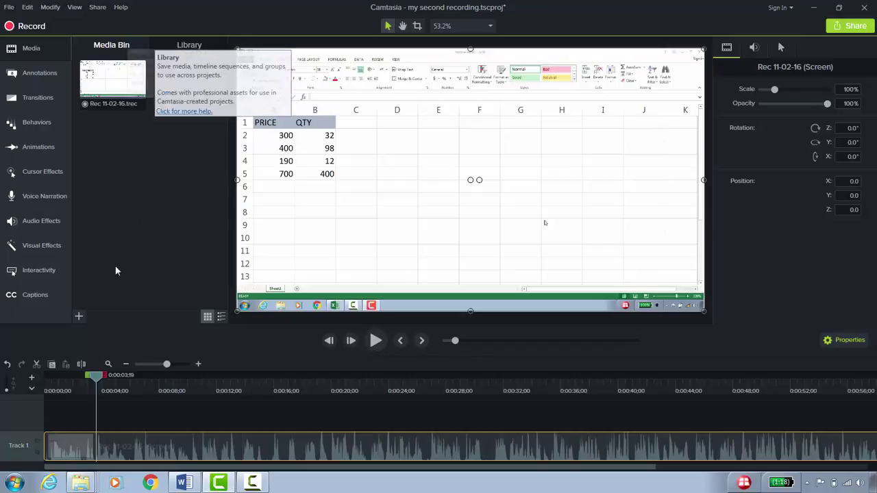
left_click_drag(100, 377, 41, 378)
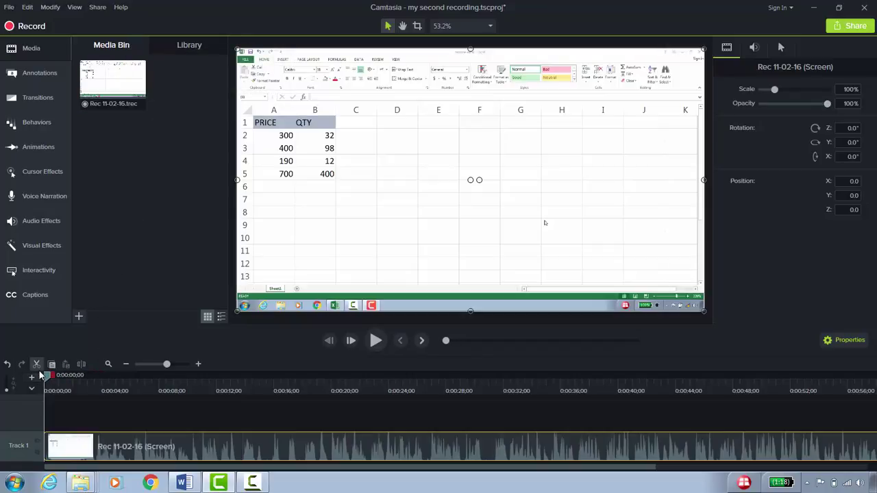
- Shift the screen recording on Track 1 to start at about 3 seconds and import the Lighthouse image from the media folder
left_click_drag(117, 452, 160, 446)
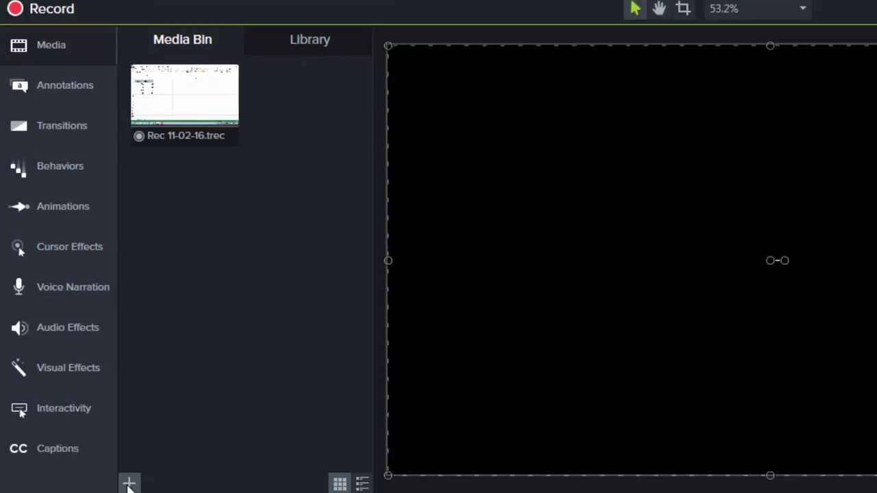
left_click(129, 483)
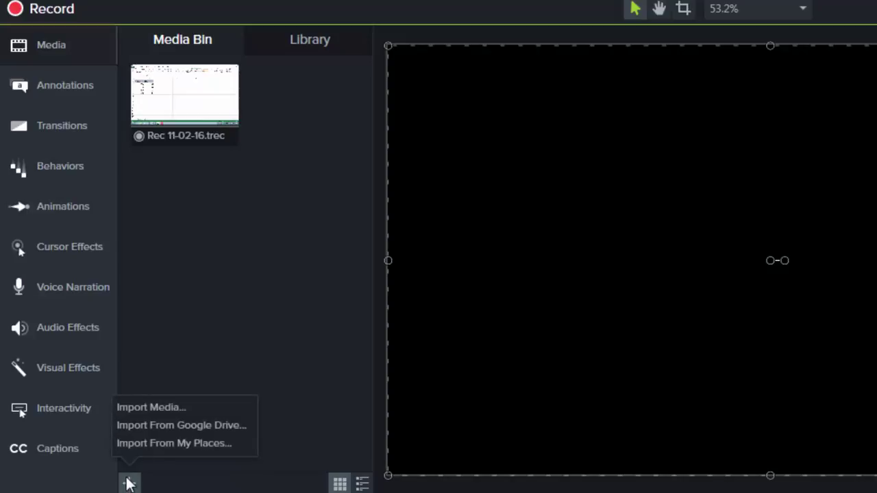
left_click(137, 407)
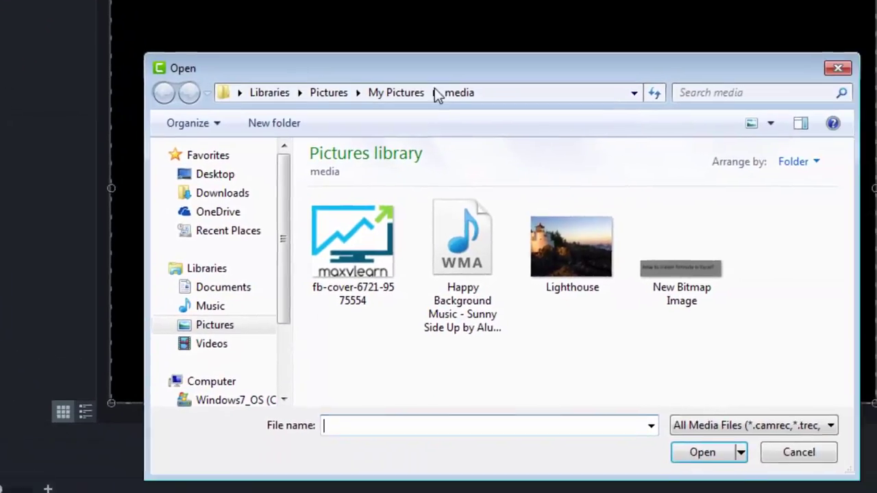
left_click(760, 165)
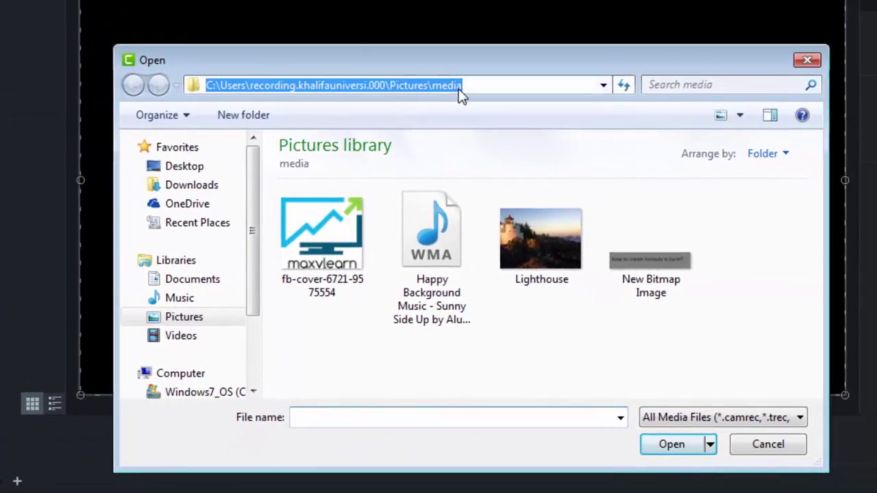
left_click(479, 85)
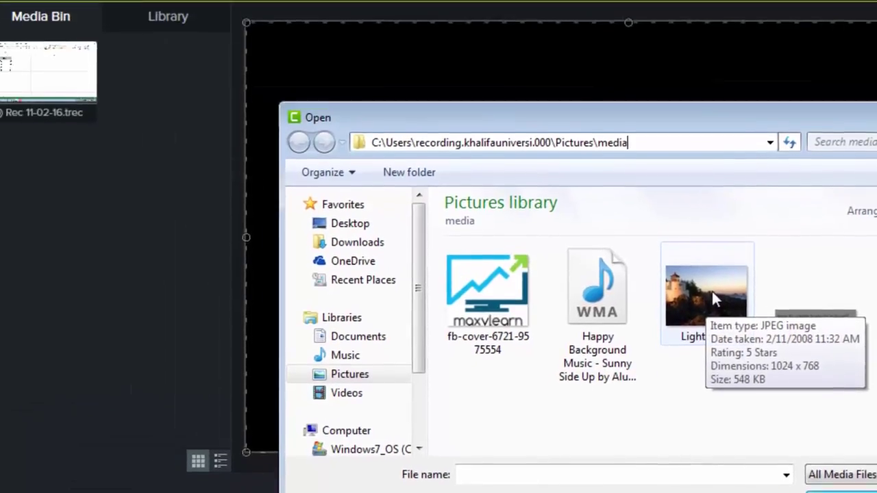
double_click(712, 291)
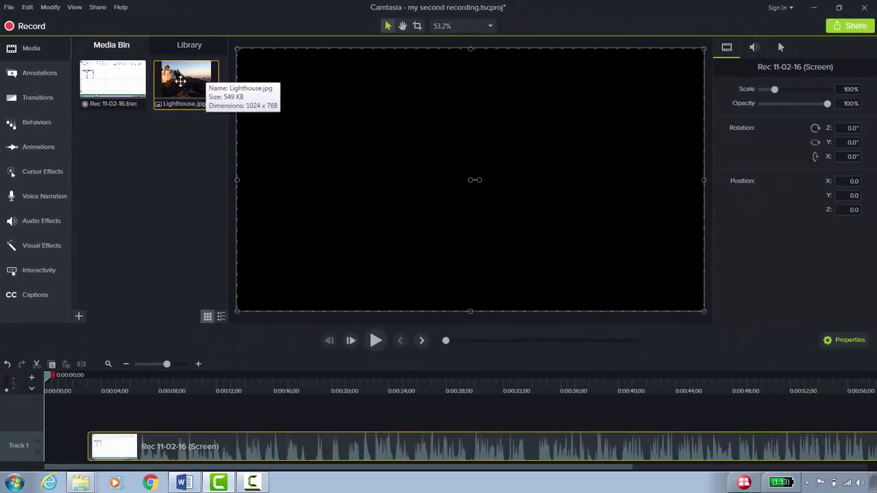
- Add Lighthouse.jpg to the timeline at the playhead and move the screen recording to start right where the image ends
right_click(261, 111)
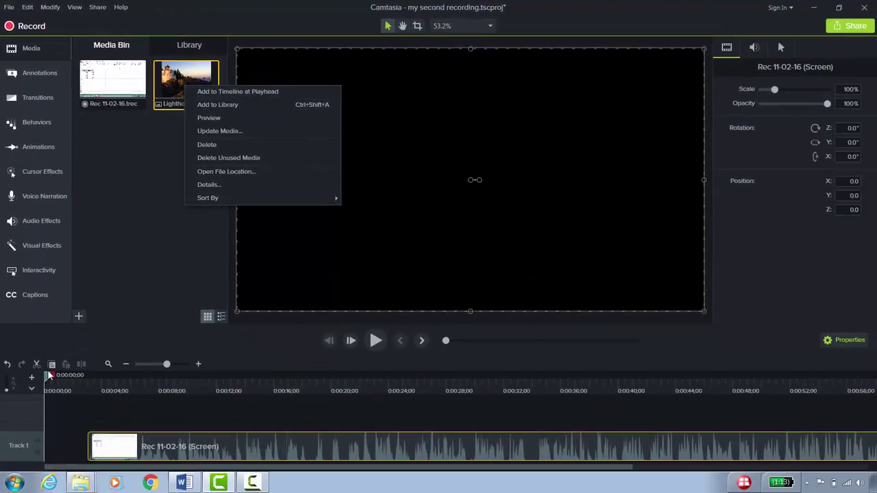
left_click(231, 96)
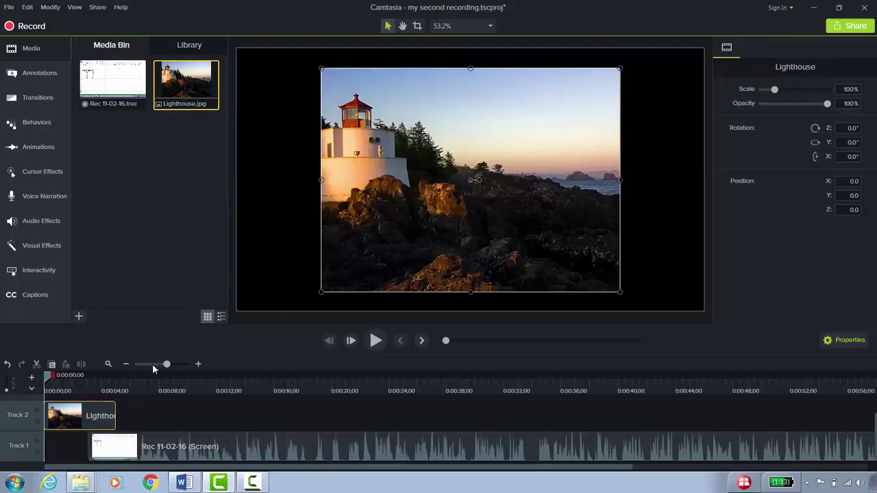
left_click_drag(110, 447, 136, 454)
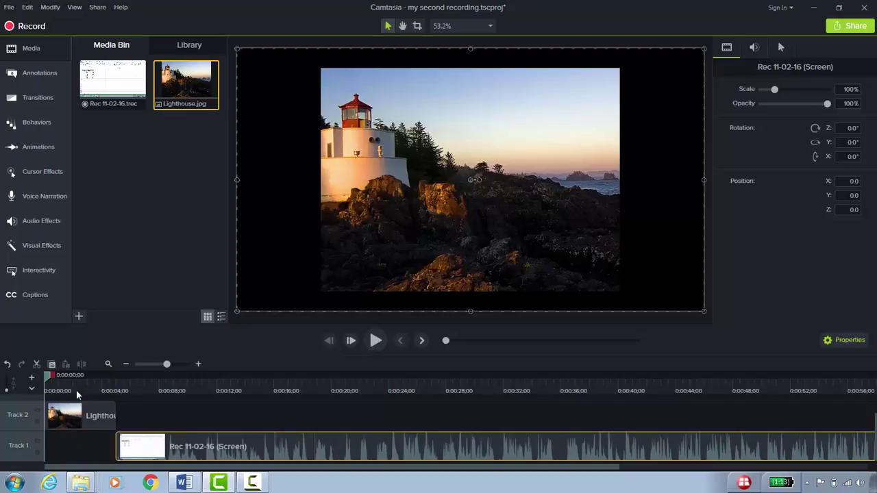
- Play the transition from the Lighthouse image to the screen recording and return the playhead to the start
left_click(376, 341)
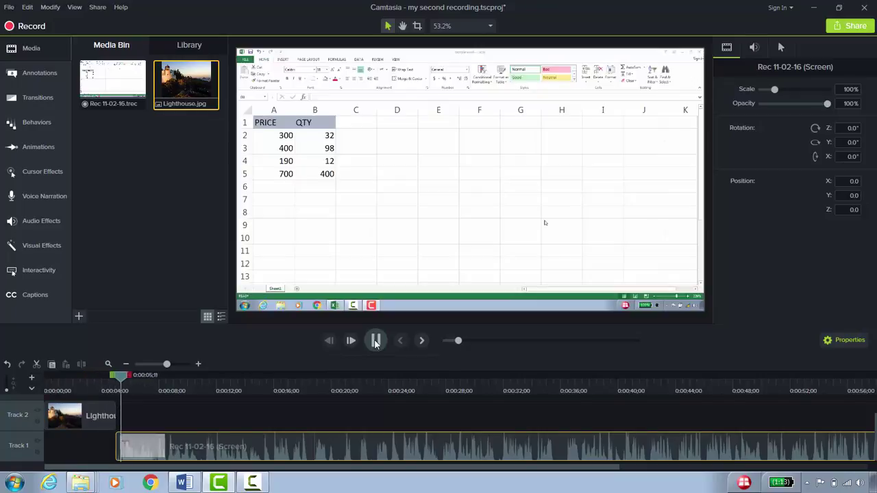
left_click(375, 341)
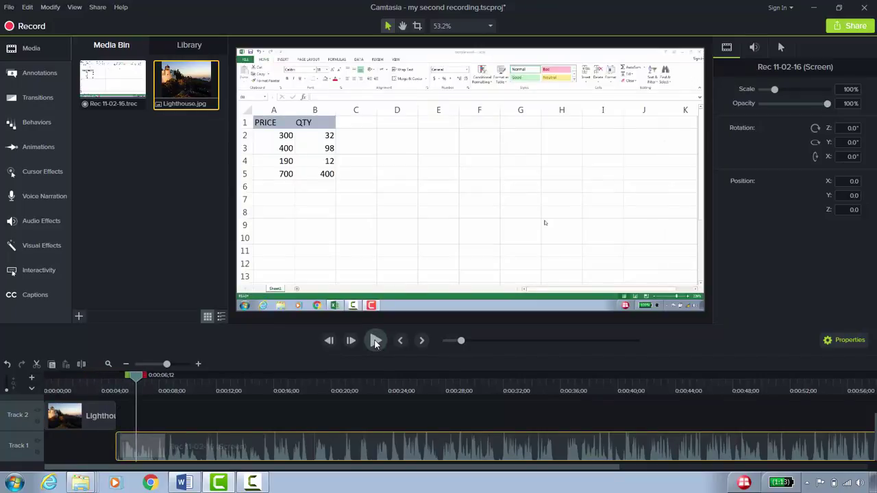
left_click_drag(137, 374, 42, 375)
- Stretch the Lighthouse image to all four edges of the canvas so it fills the whole frame
left_click(75, 418)
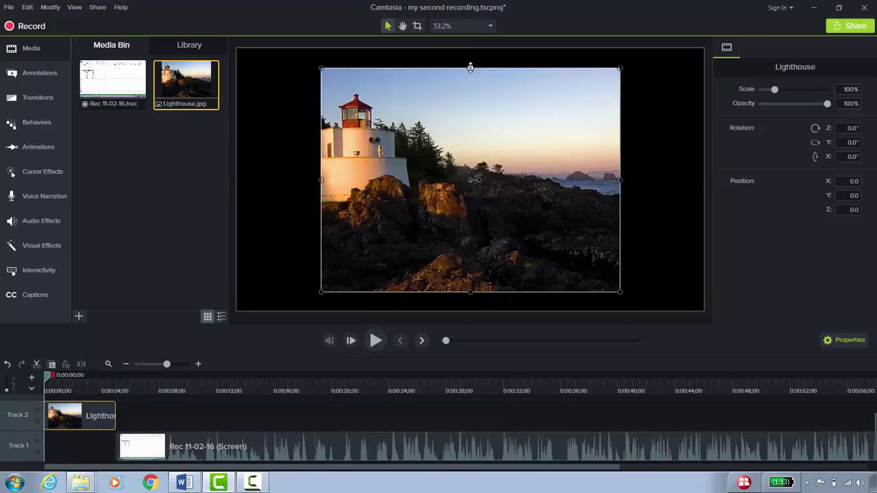
left_click_drag(470, 67, 469, 49)
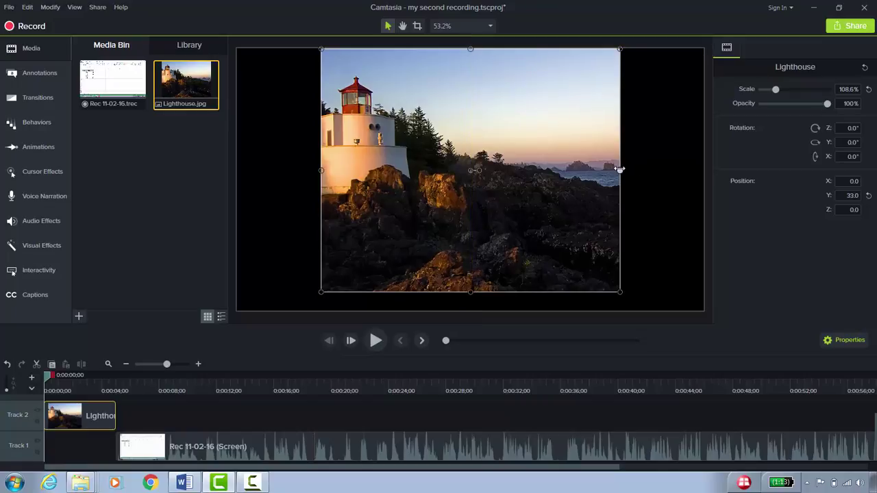
left_click_drag(620, 168, 704, 170)
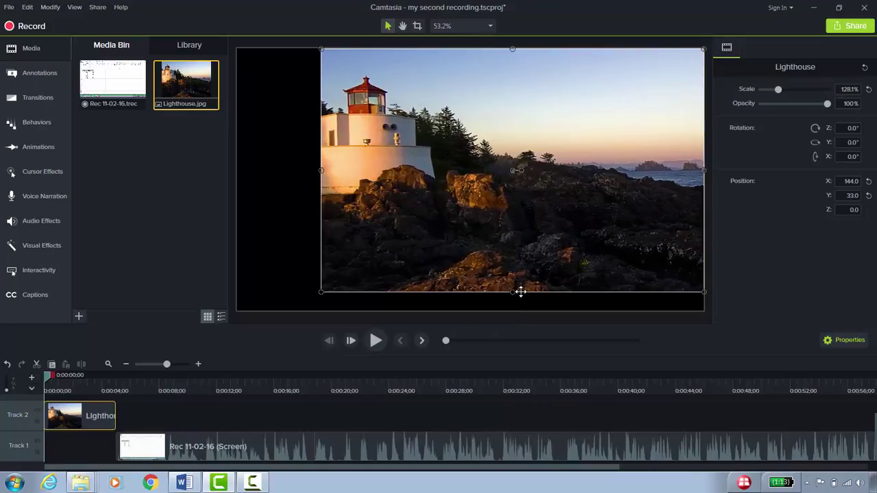
left_click_drag(515, 292, 515, 311)
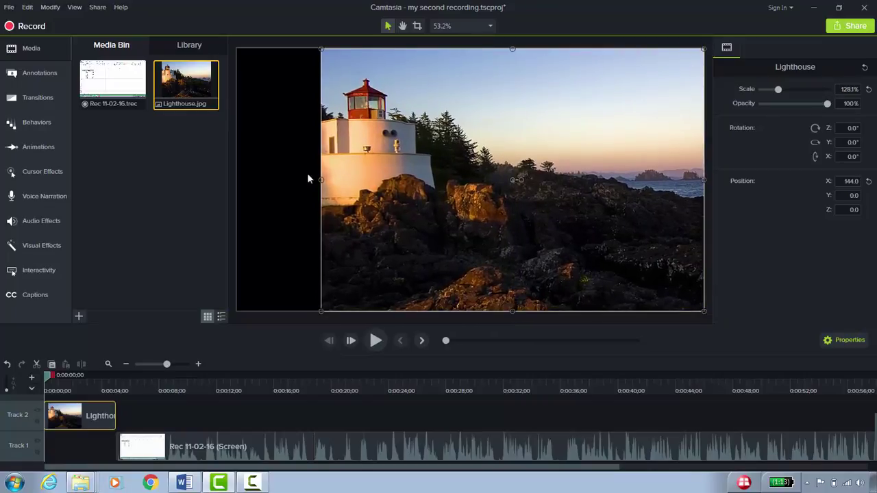
left_click_drag(321, 179, 237, 180)
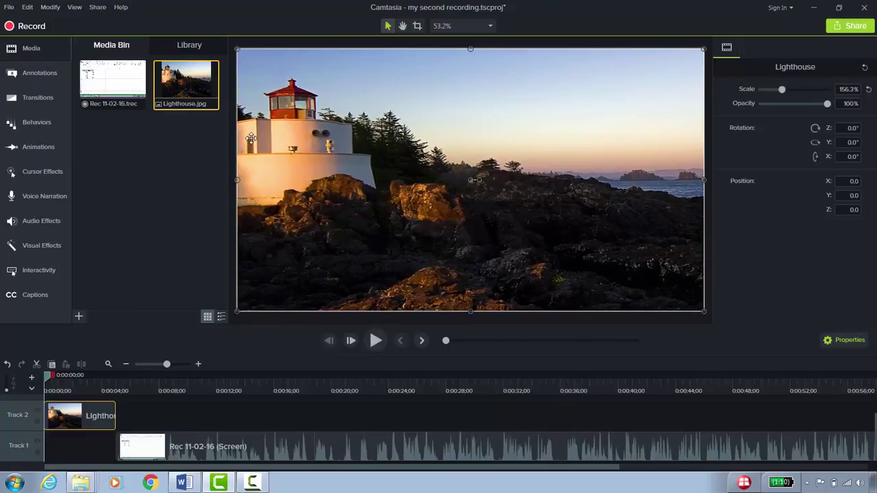
left_click(77, 313)
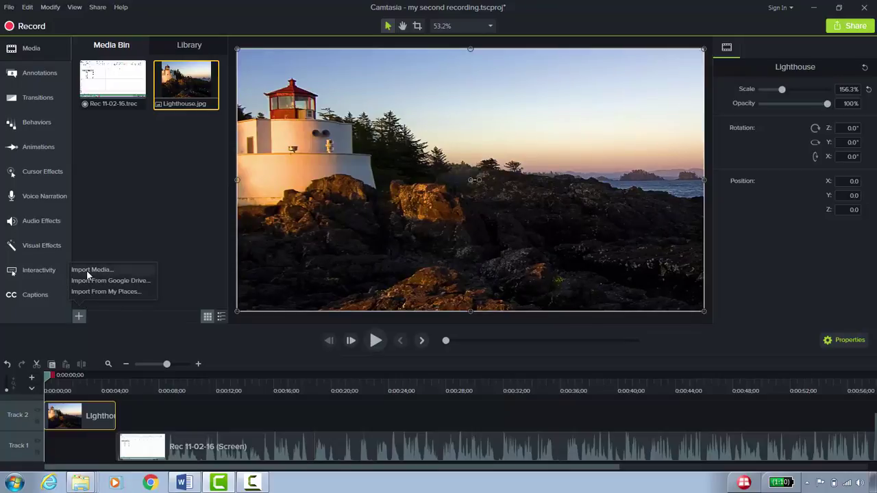
left_click(87, 270)
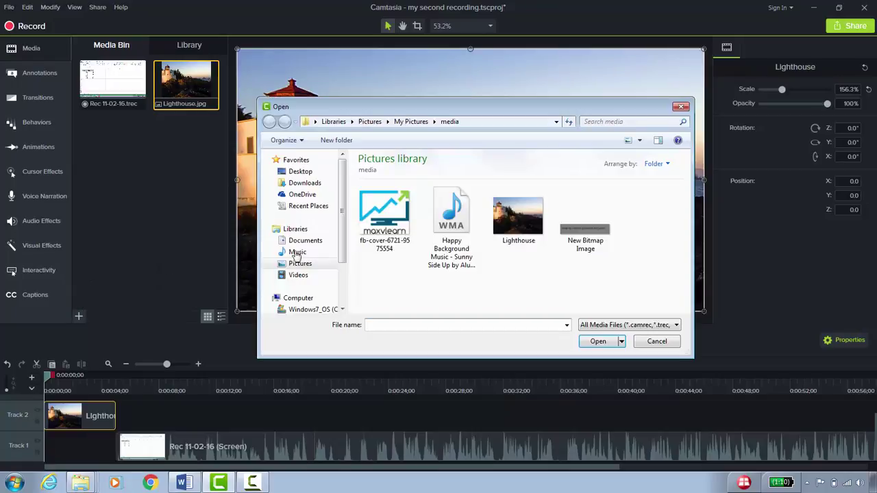
double_click(372, 218)
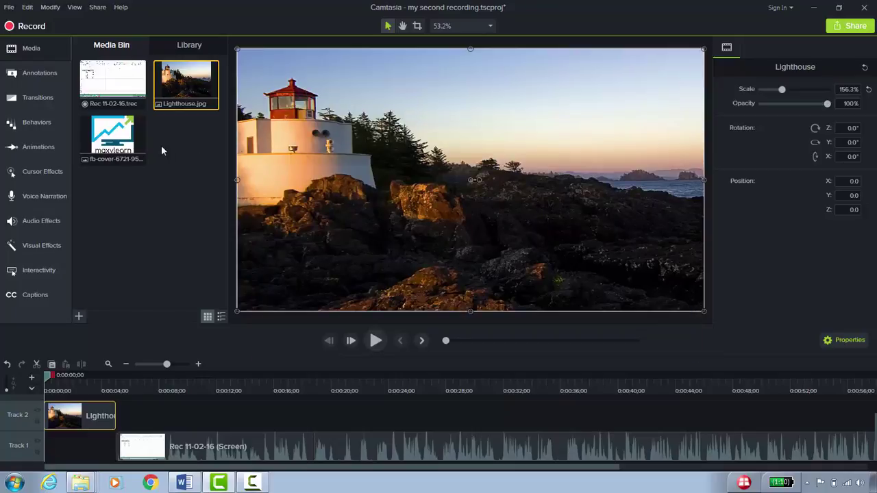
left_click(111, 126)
right_click(114, 130)
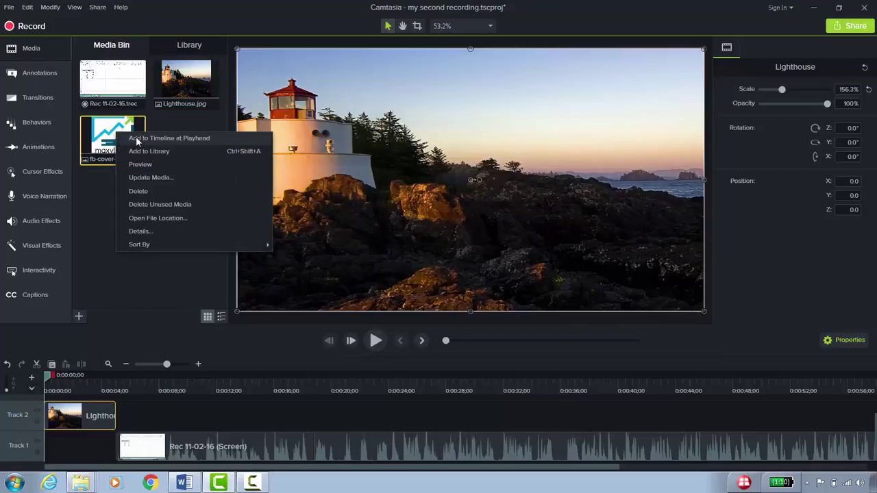
left_click(141, 138)
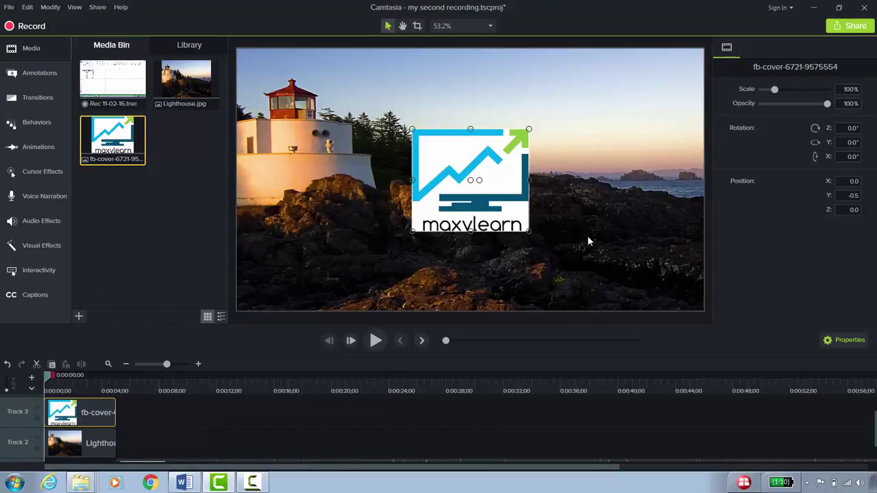
- Place the maxylearn logo in the canvas's upper-right corner, shrunk to about 87.7% scale, and play the intro
left_click_drag(495, 202, 649, 129)
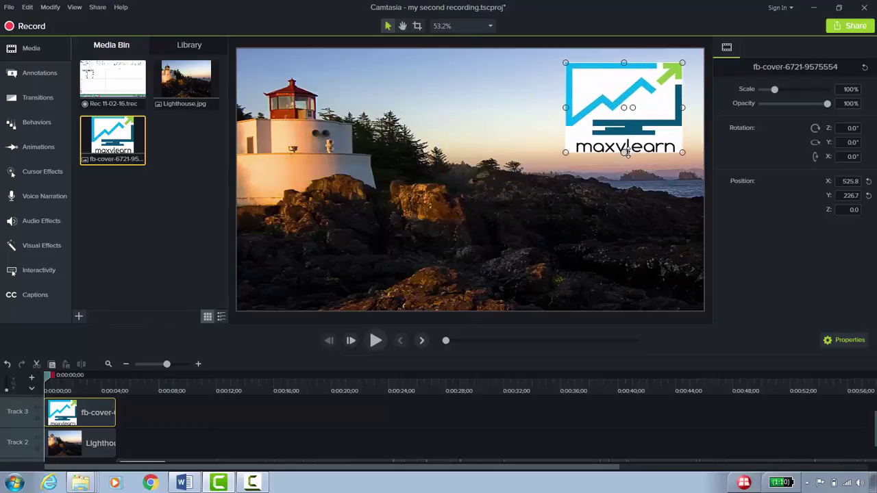
left_click_drag(565, 107, 645, 98)
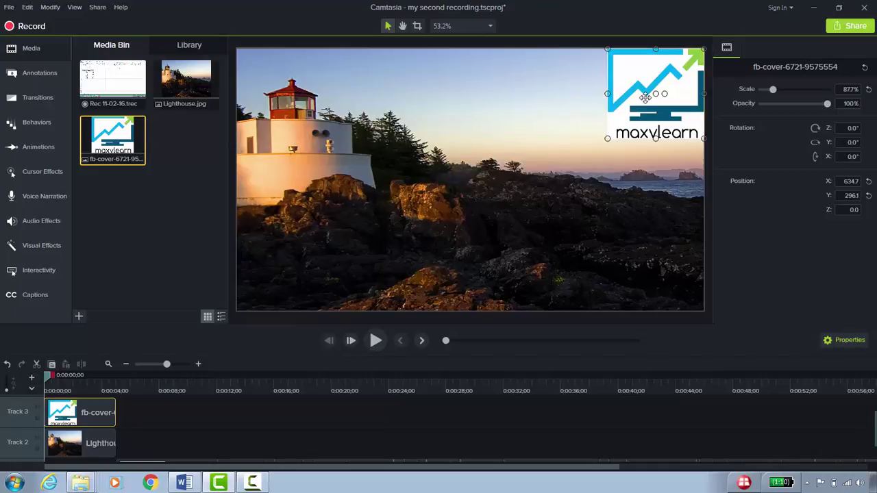
left_click(373, 346)
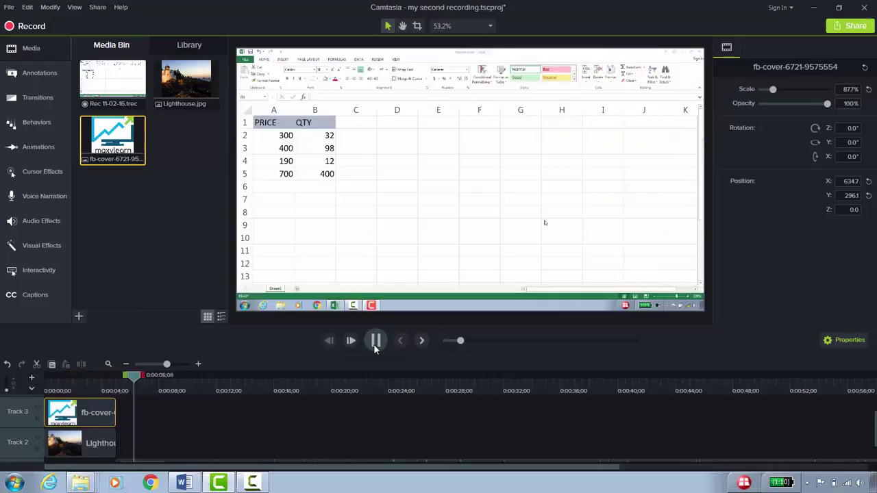
left_click(375, 341)
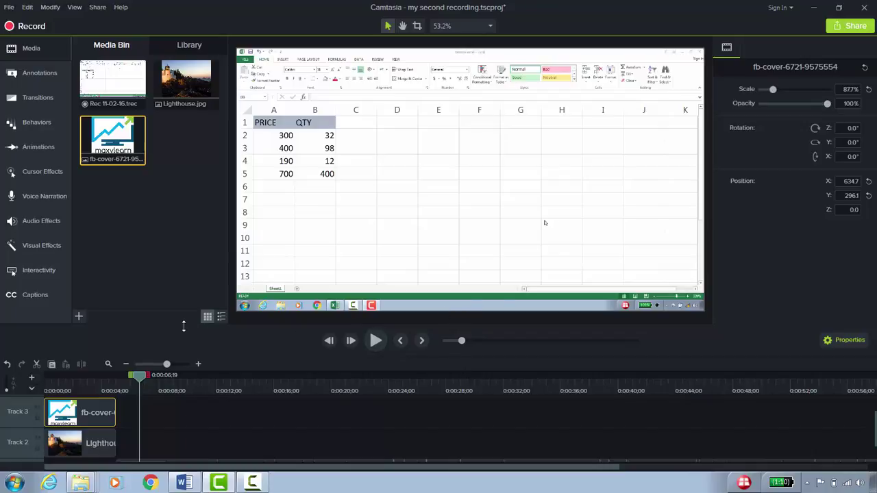
- Enlarge the timeline area to show all three tracks and return the playhead to the start
left_click_drag(183, 326, 186, 245)
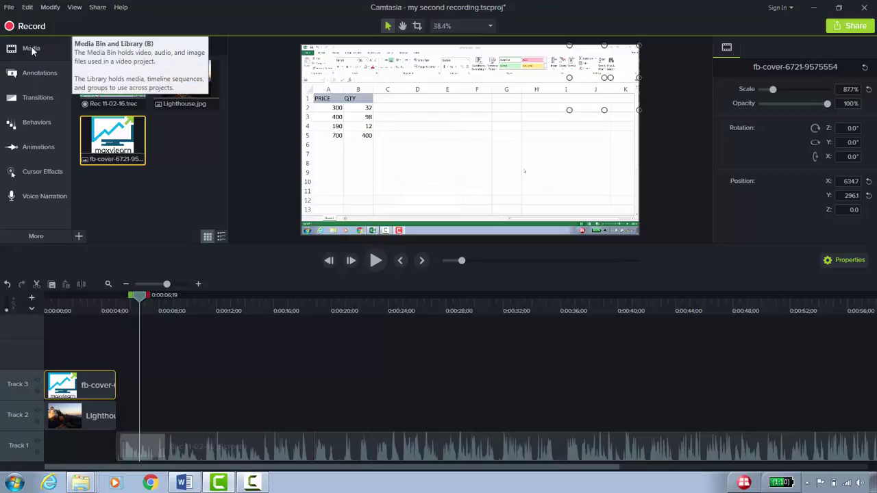
left_click_drag(139, 294, 58, 301)
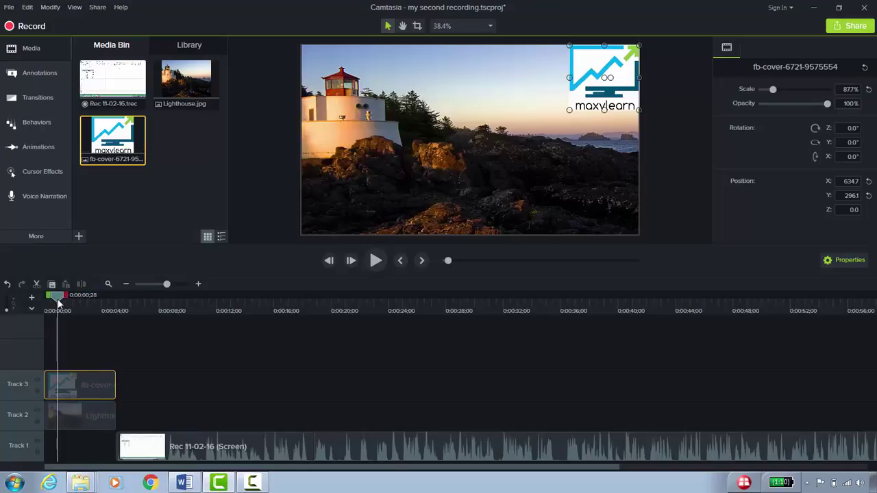
left_click_drag(58, 299, 31, 292)
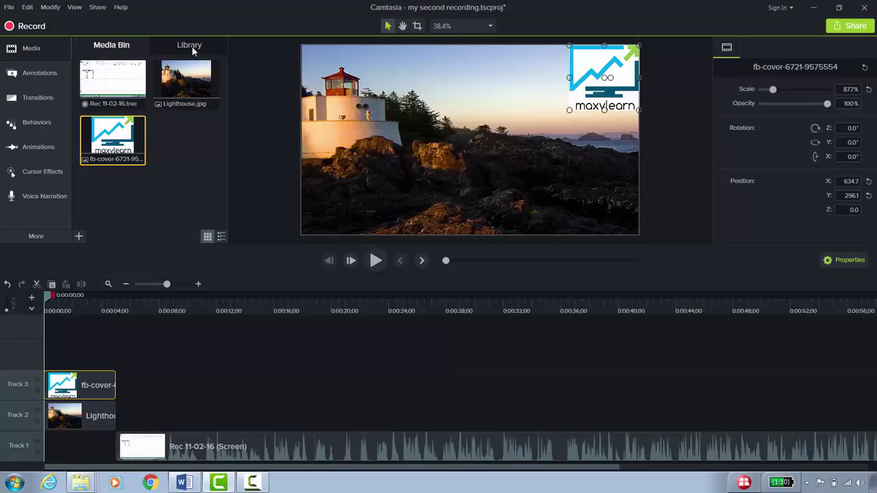
- Import New Bitmap Image from the media folder onto the timeline at the playhead, and move the title to the canvas's lower middle
left_click(79, 237)
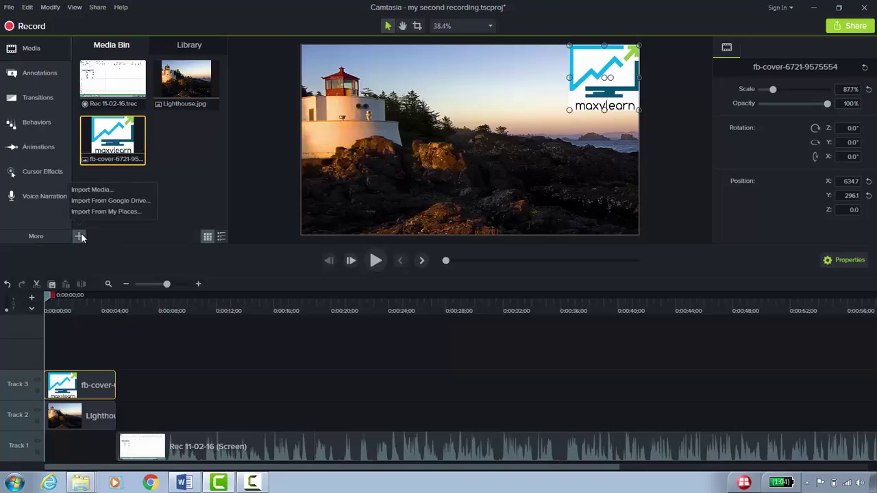
left_click(85, 190)
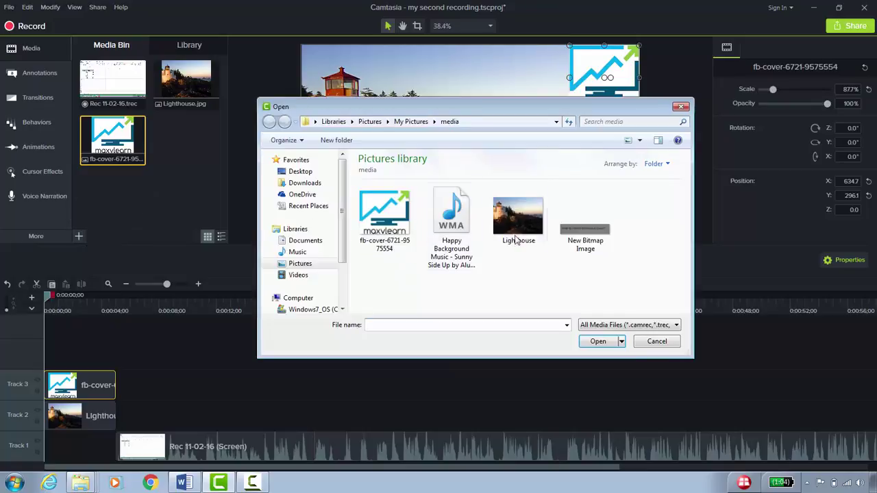
left_click(585, 231)
double_click(579, 230)
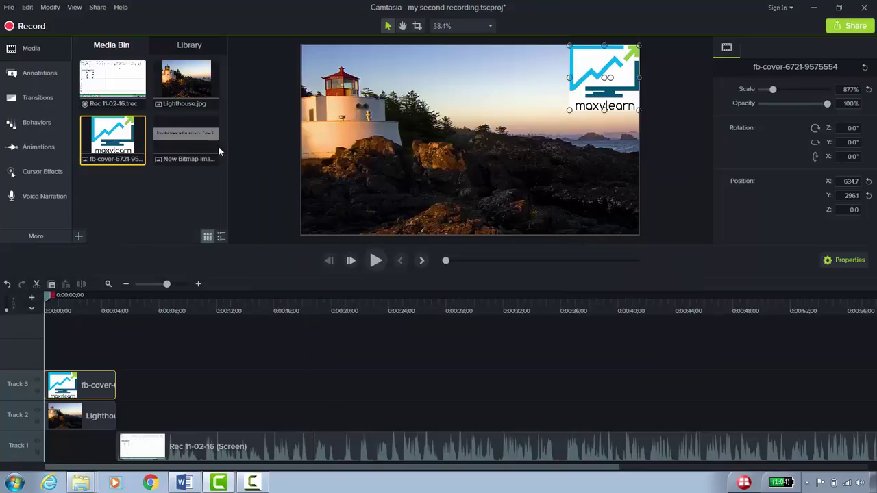
right_click(194, 145)
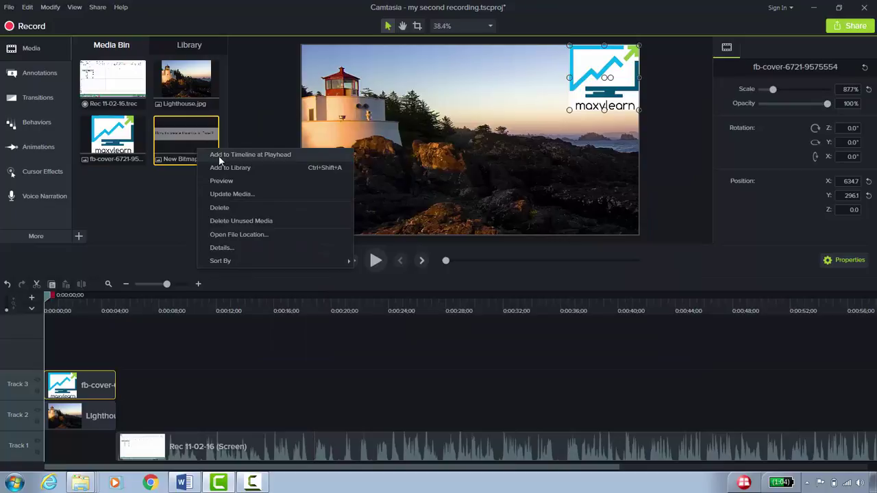
left_click(219, 155)
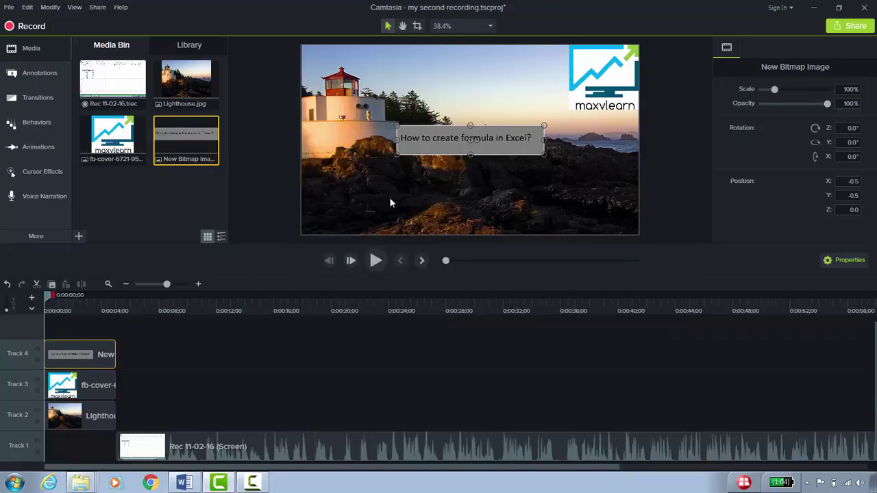
left_click_drag(462, 146, 457, 184)
left_click(276, 199)
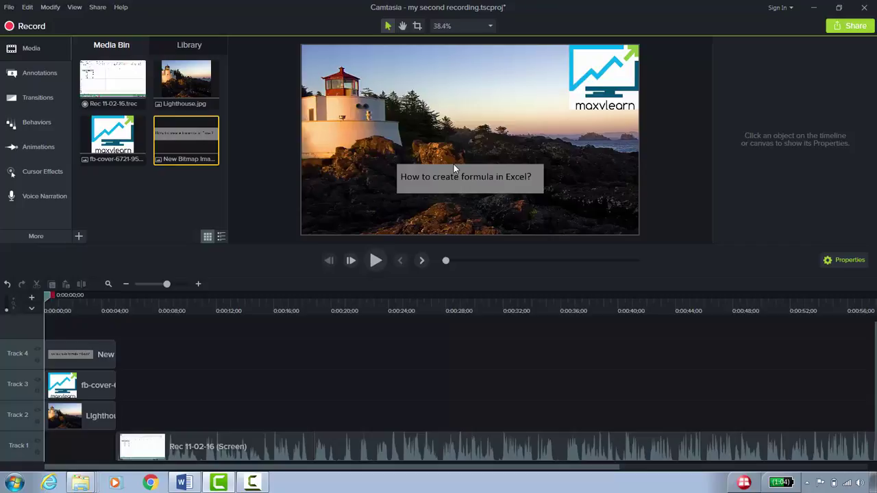
- Import the Happy Background Music - Sunny Side Up audio file from the media folder and add it to the timeline at the playhead
left_click(81, 237)
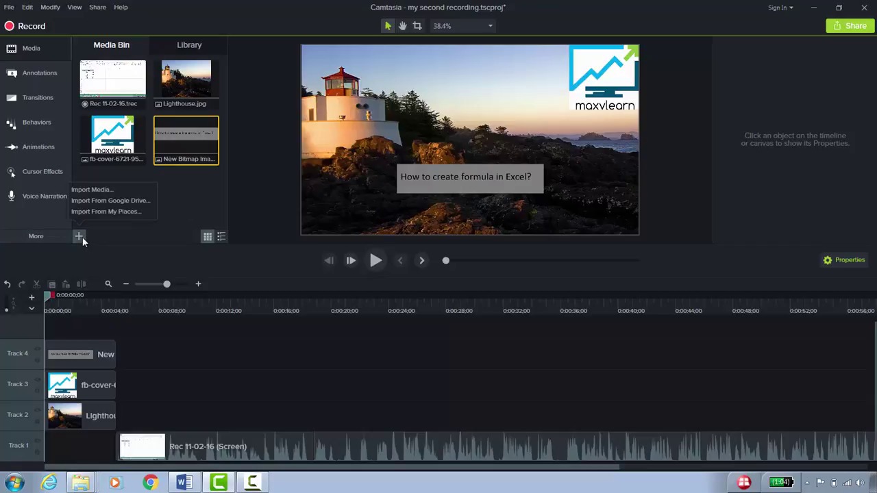
left_click(88, 195)
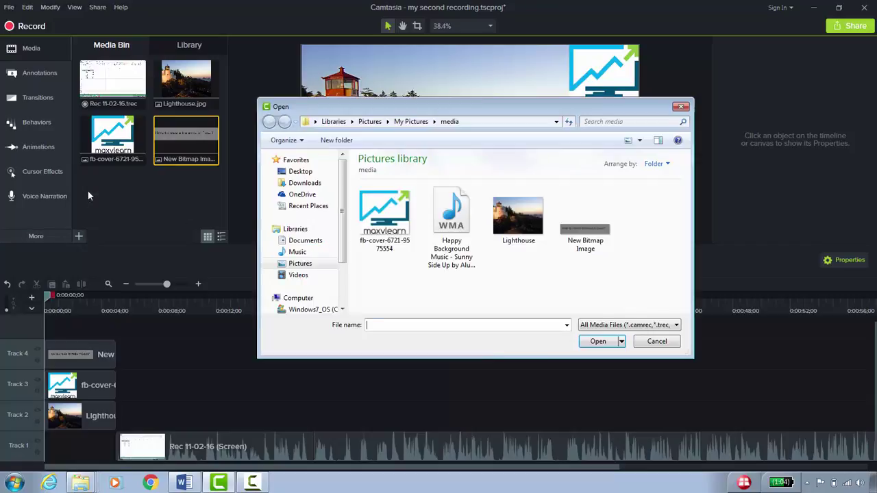
left_click(450, 233)
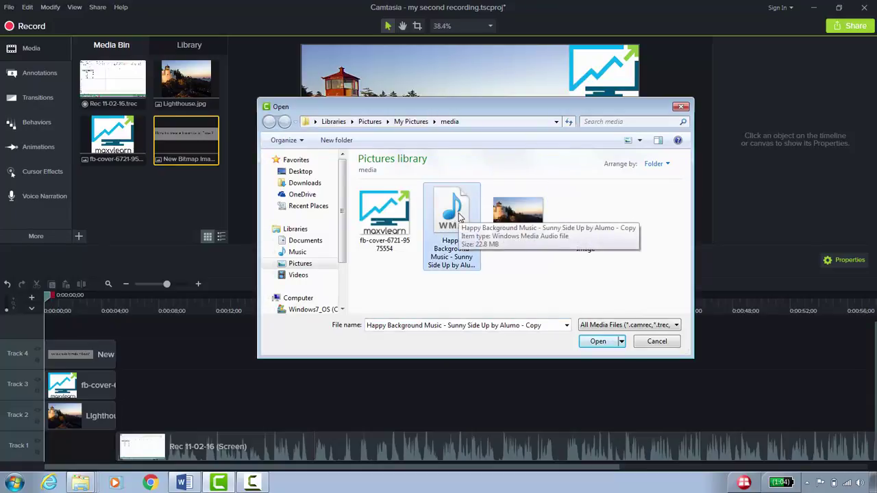
double_click(449, 217)
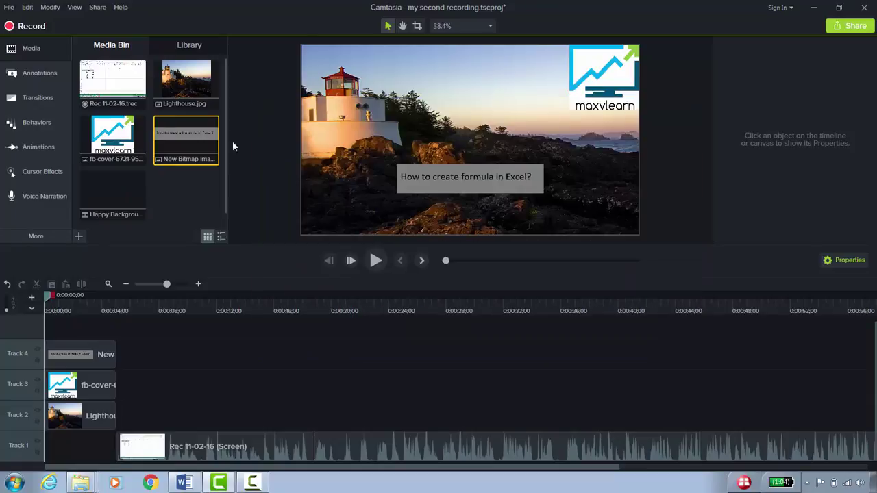
right_click(117, 183)
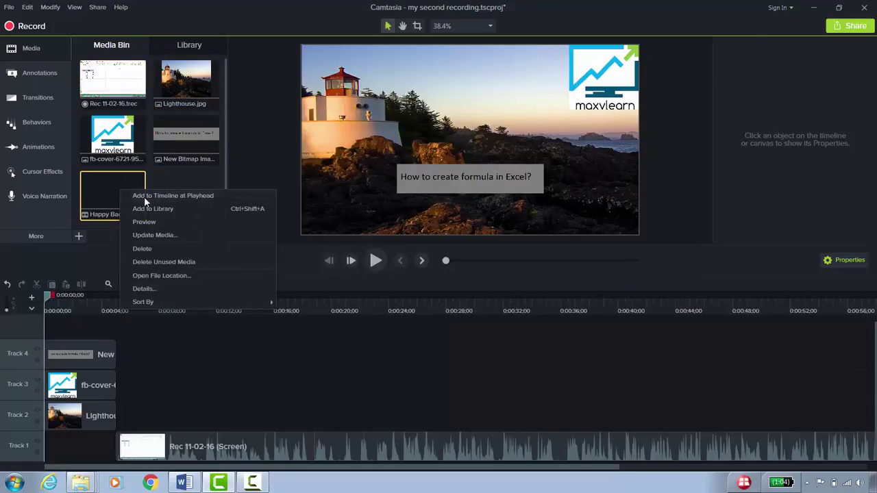
left_click(144, 196)
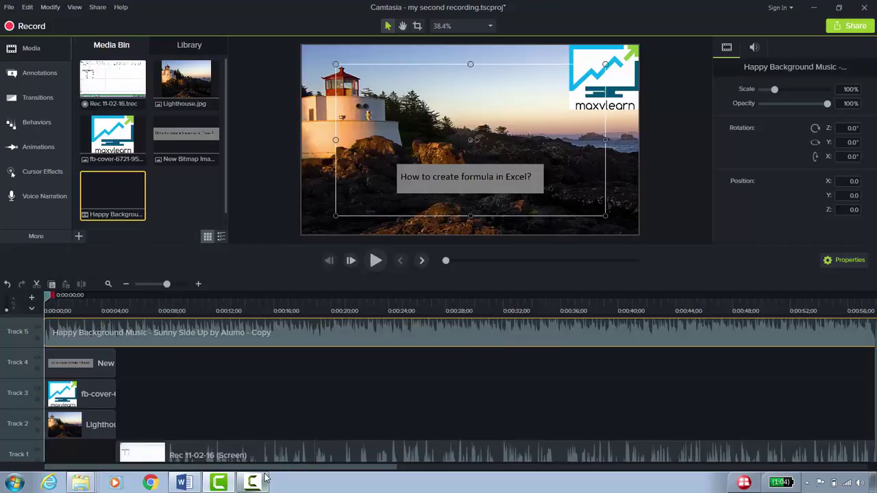
- Trim the end of the background music clip on Track 5 so it ends together with the intro images
left_click_drag(267, 468, 798, 473)
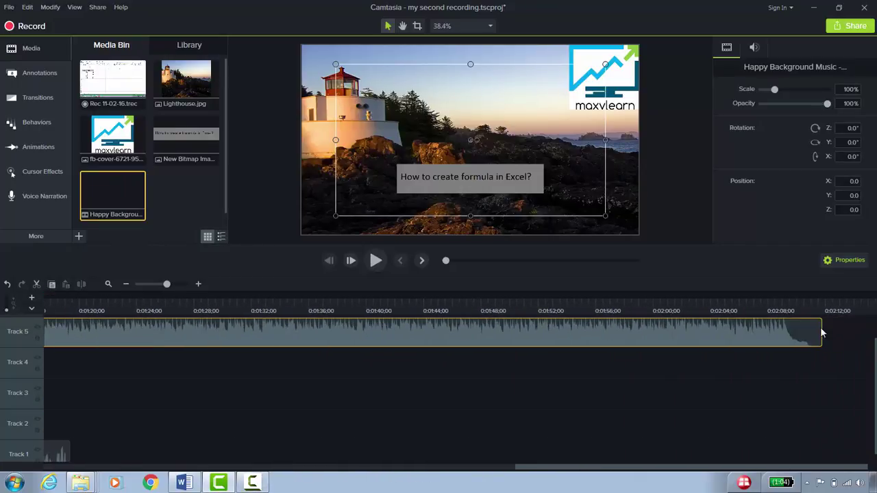
left_click_drag(820, 332, 91, 330)
left_click_drag(542, 467, 345, 466)
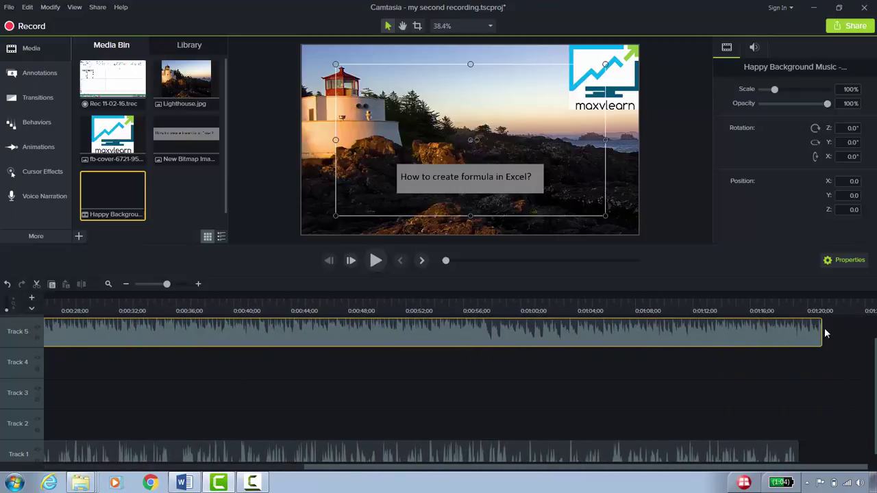
left_click_drag(821, 332, 95, 331)
left_click_drag(396, 468, 96, 468)
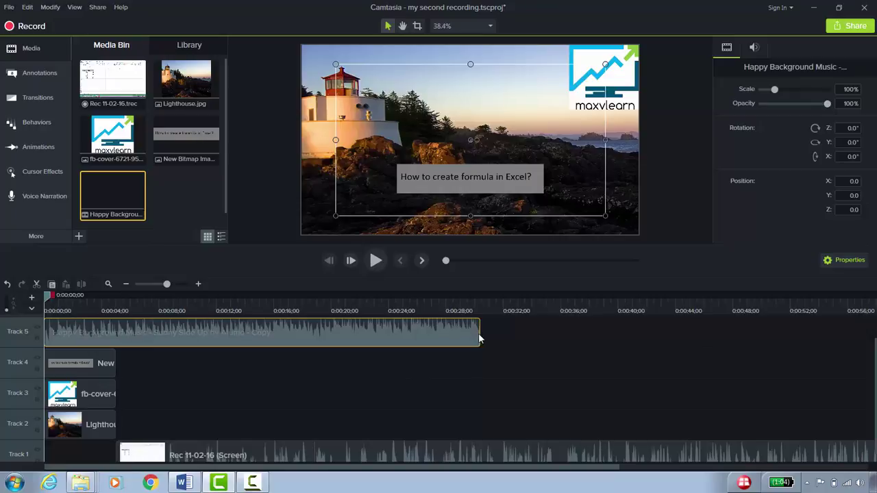
left_click_drag(478, 337, 117, 329)
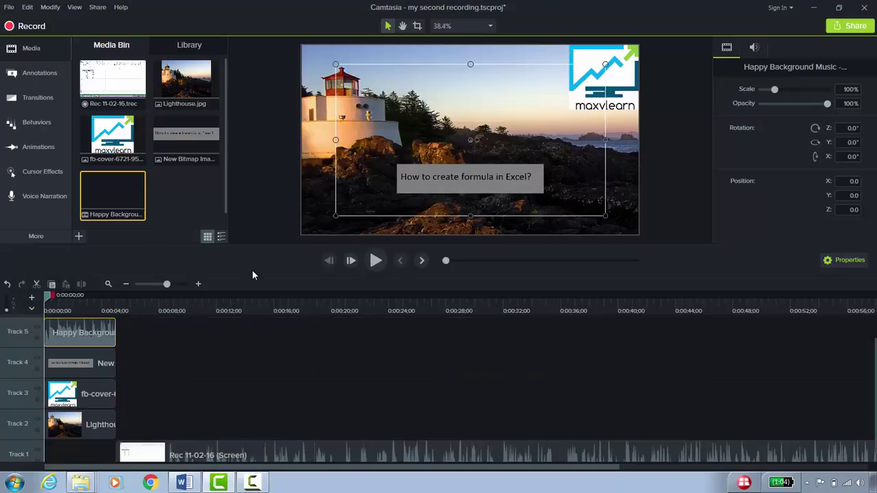
- Enlarge the canvas preview and play the intro from the start through into the screen recording
left_click_drag(257, 247, 253, 345)
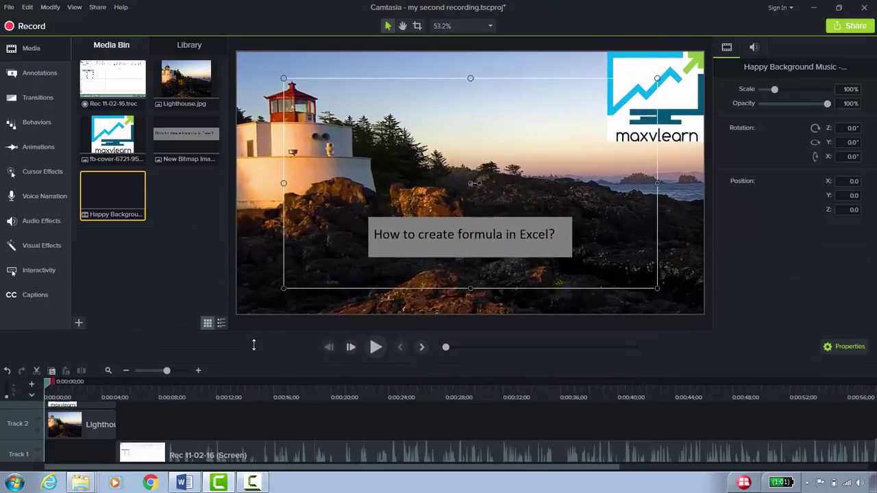
left_click(376, 348)
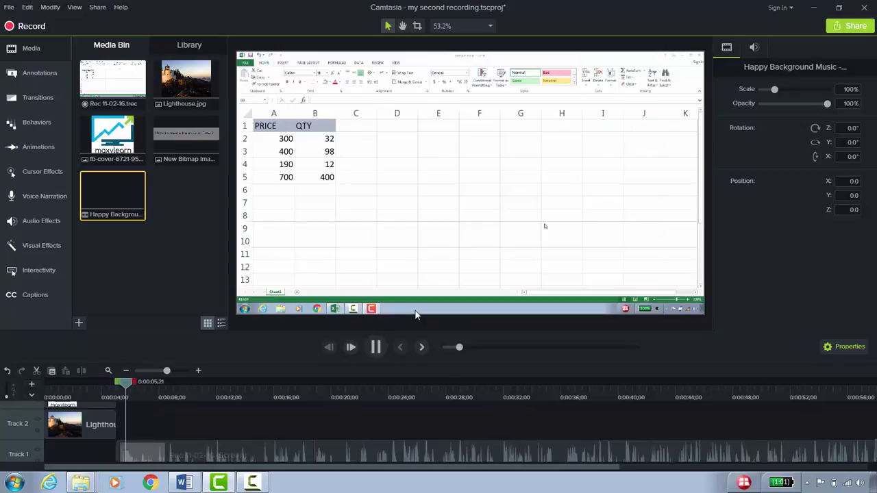
left_click(375, 348)
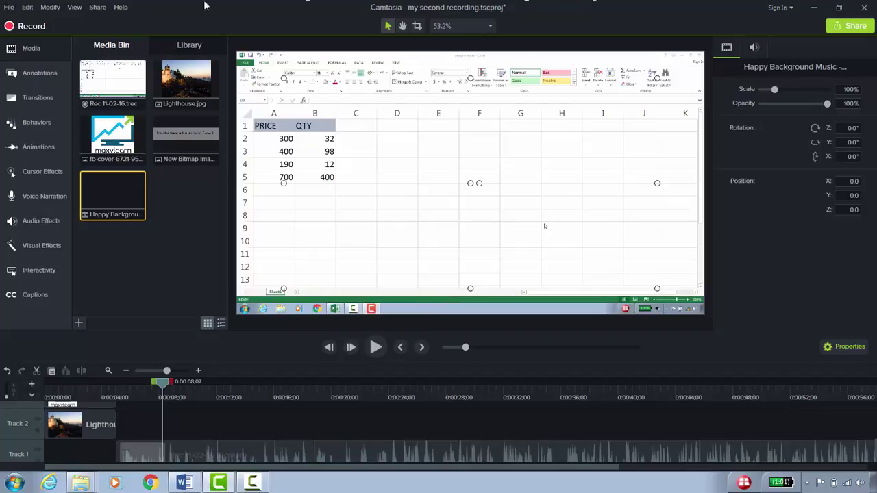
- Save the project under its existing name
left_click(10, 7)
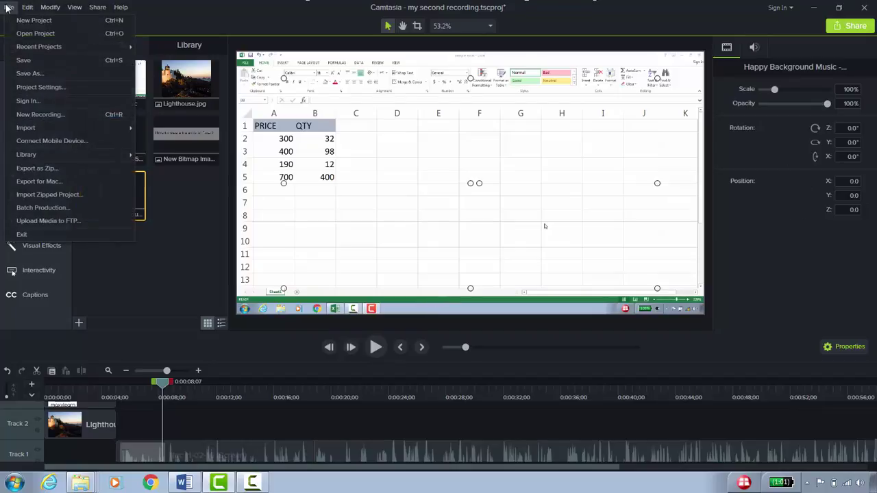
left_click(30, 62)
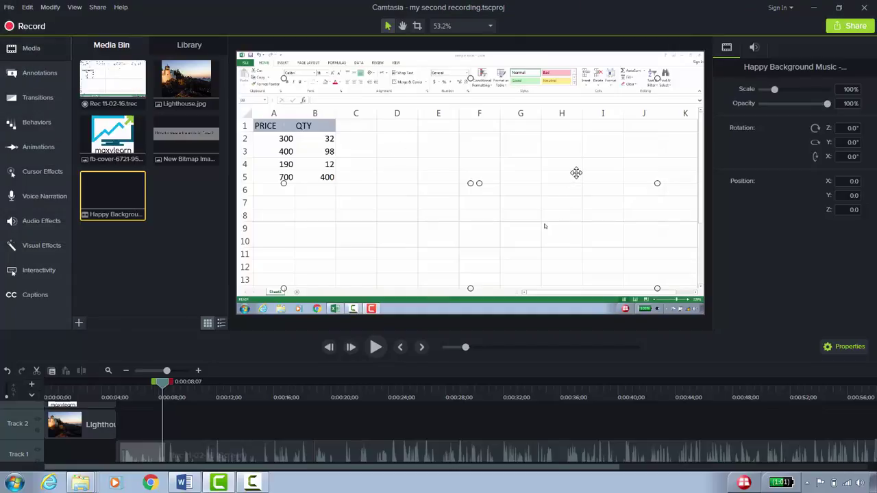